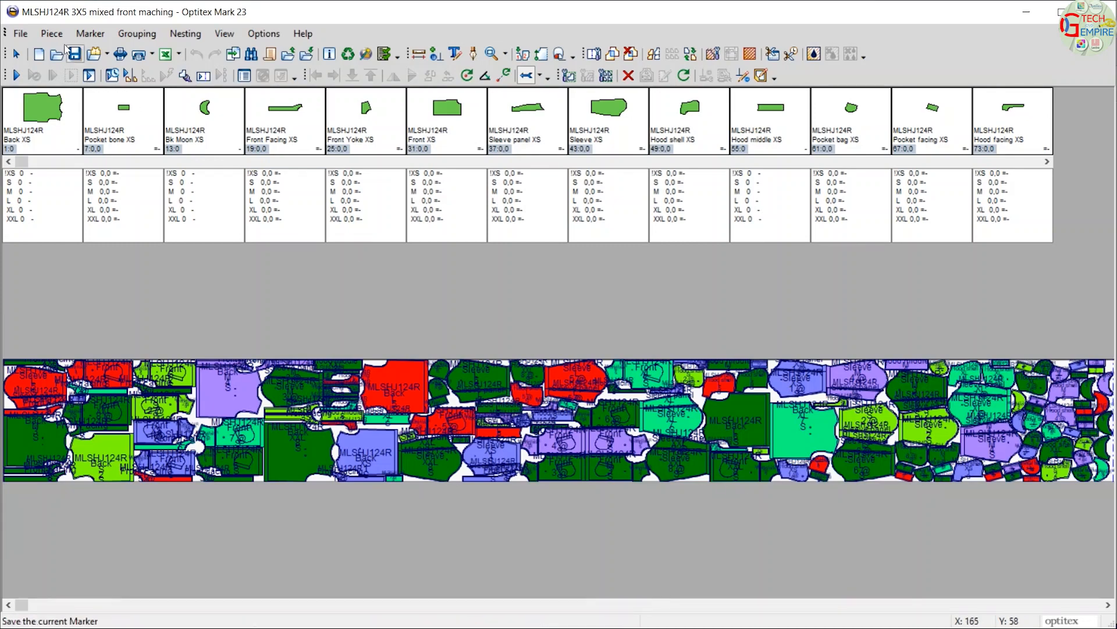
# Save a copy of the current marker as "MLSHJ124R 3X5 one gmts one way"
pyautogui.click(27, 35)
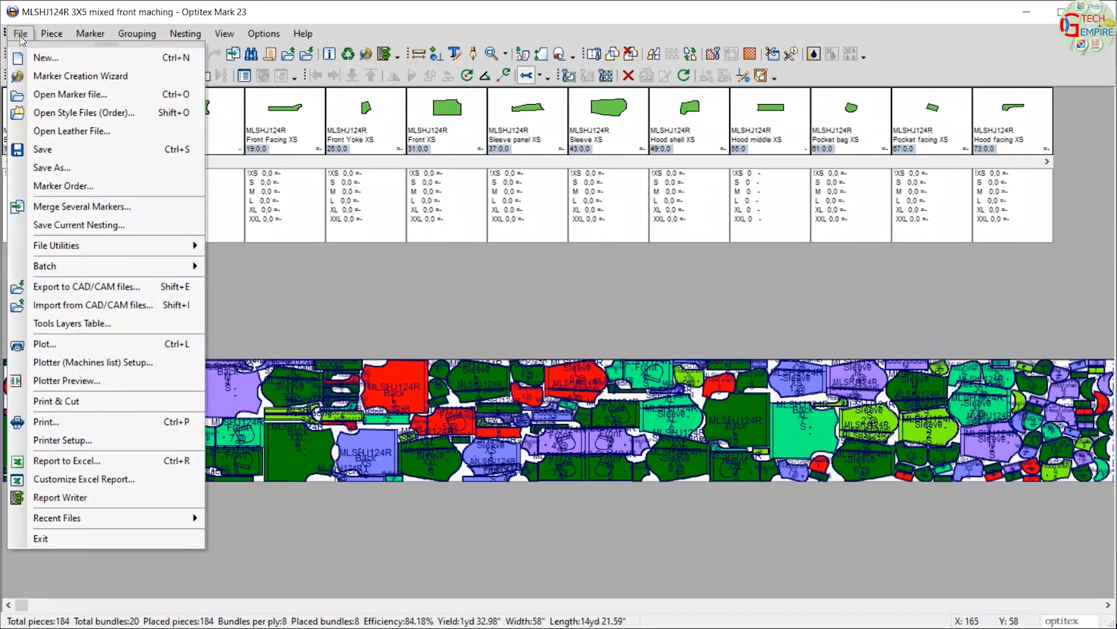
pyautogui.click(81, 169)
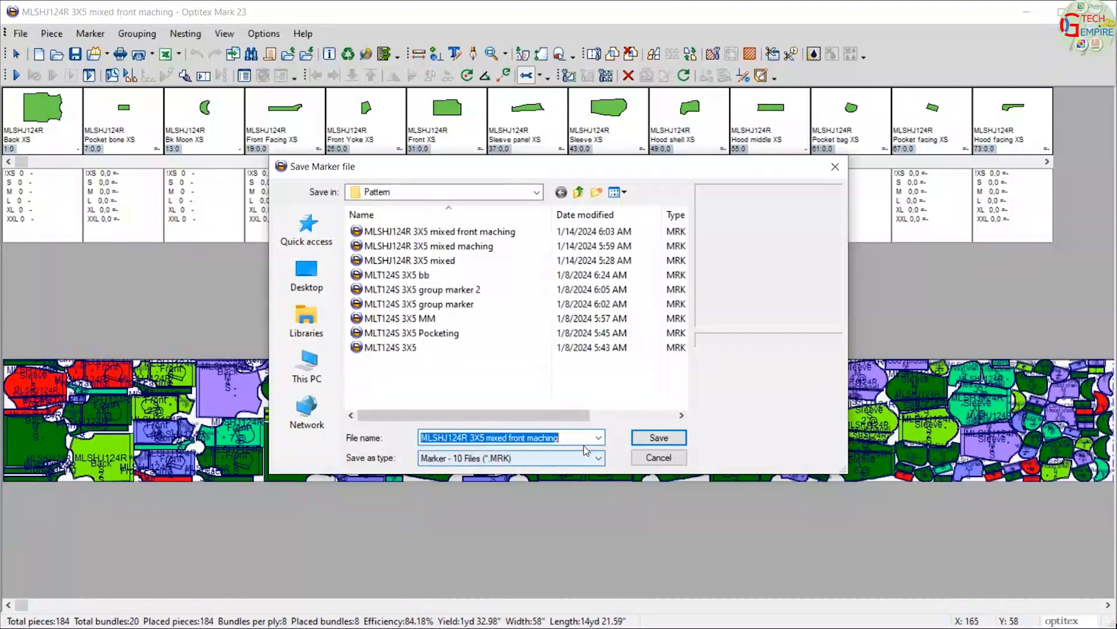
pyautogui.click(578, 438)
pyautogui.moveTo(559, 438); pyautogui.dragTo(487, 438)
pyautogui.write('one gmts one way')
pyautogui.press('Return')
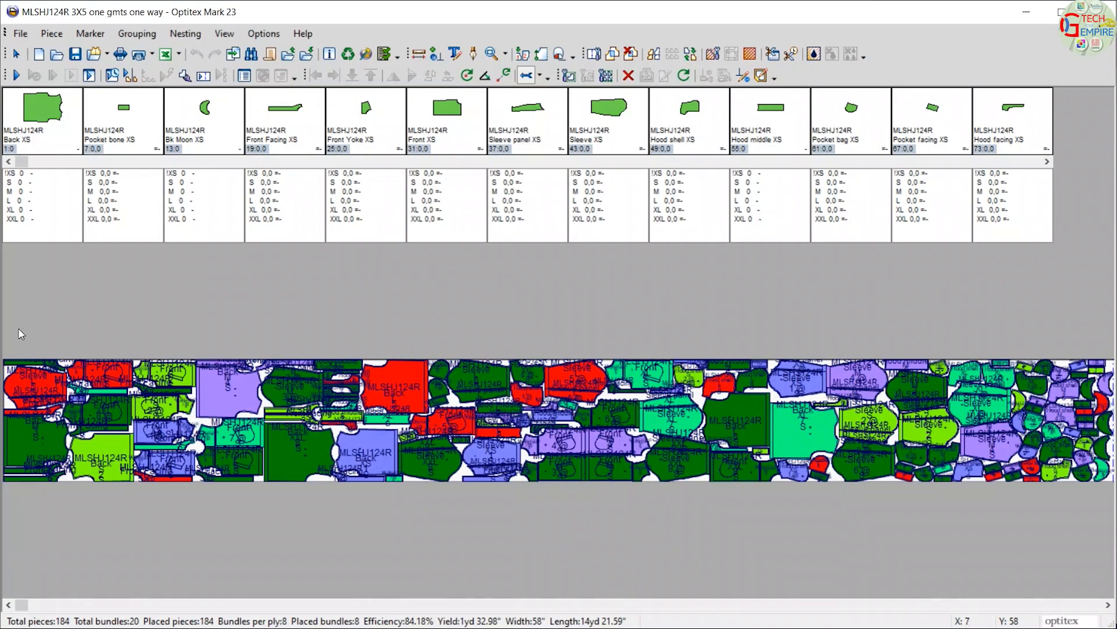
# Open the marker order of the MLSHJ124R 3X5 style file and set Rotate 90 to 180 for sizes M and L
pyautogui.click(92, 57)
pyautogui.doubleClick(489, 338)
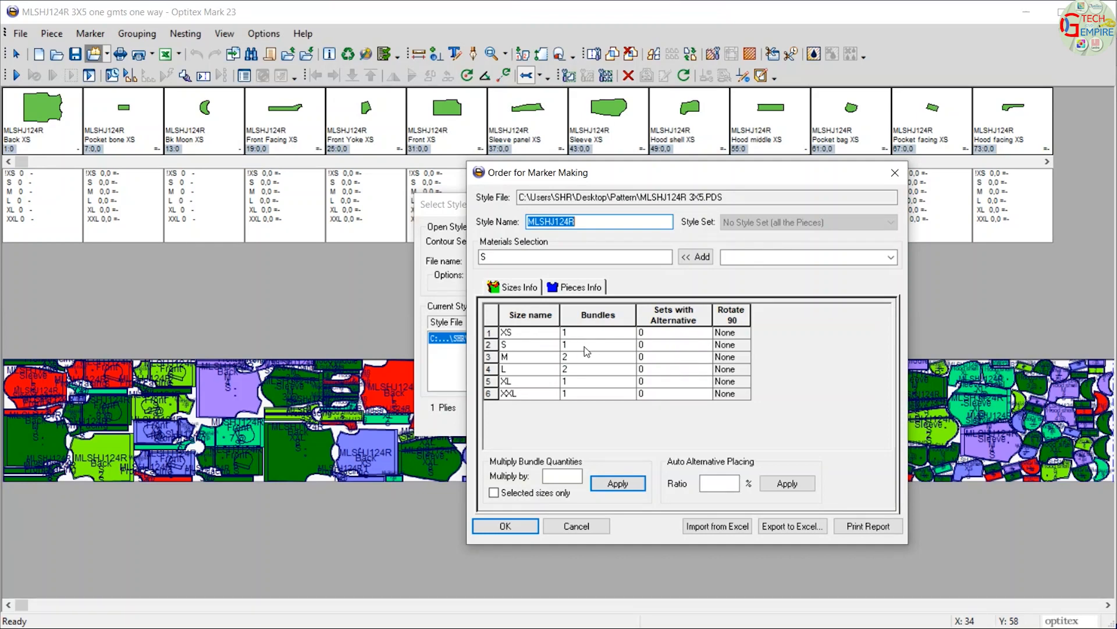
pyautogui.click(566, 371)
pyautogui.write('2')
pyautogui.click(747, 362)
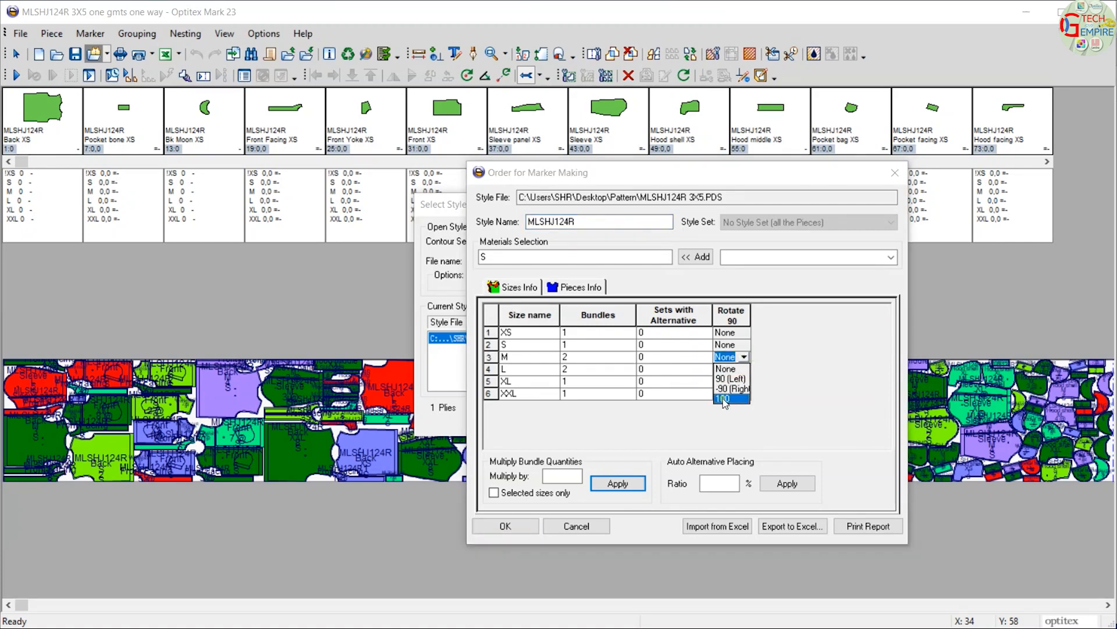
pyautogui.click(727, 401)
pyautogui.click(744, 370)
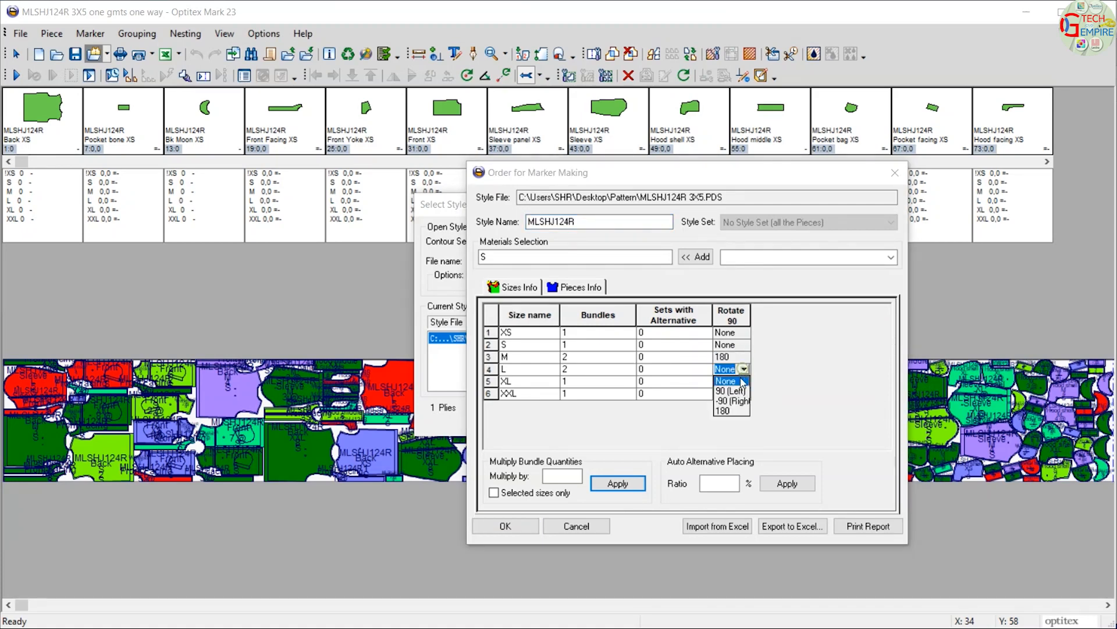
pyautogui.click(729, 414)
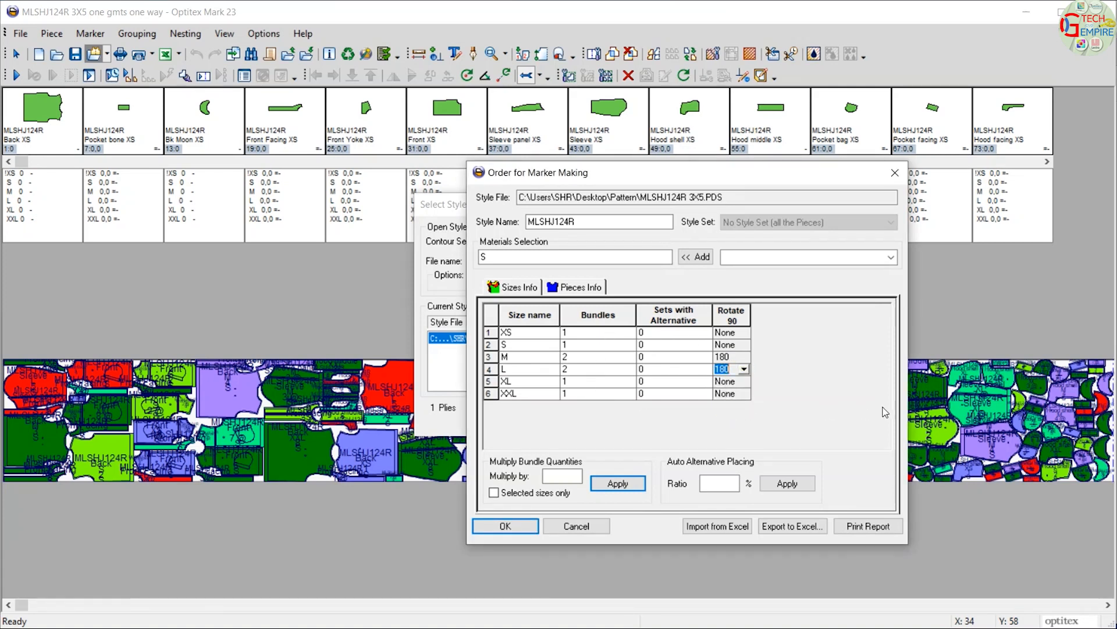
# Set the rotation of all pieces in the order's pieces information to 1 - Way
pyautogui.click(579, 287)
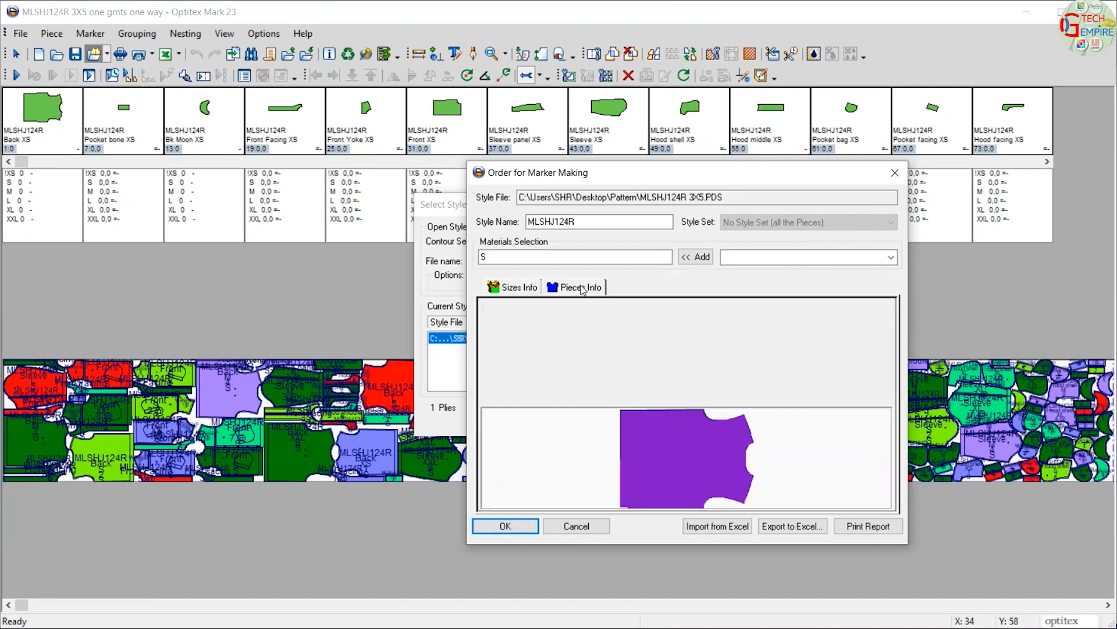
pyautogui.moveTo(622, 396); pyautogui.dragTo(745, 404)
pyautogui.click(838, 323)
pyautogui.click(839, 322)
pyautogui.click(824, 334)
pyautogui.click(821, 309)
pyautogui.rightClick(822, 311)
pyautogui.click(848, 355)
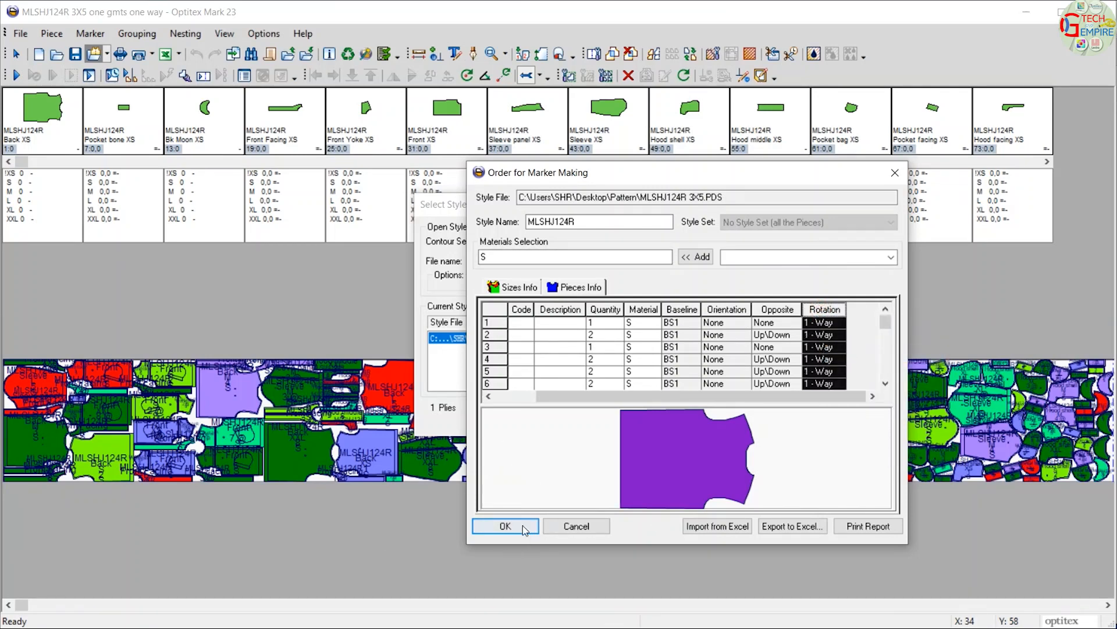
# Accept the order and style selection, and start automatic nesting with the old marker layout cleared
pyautogui.click(505, 526)
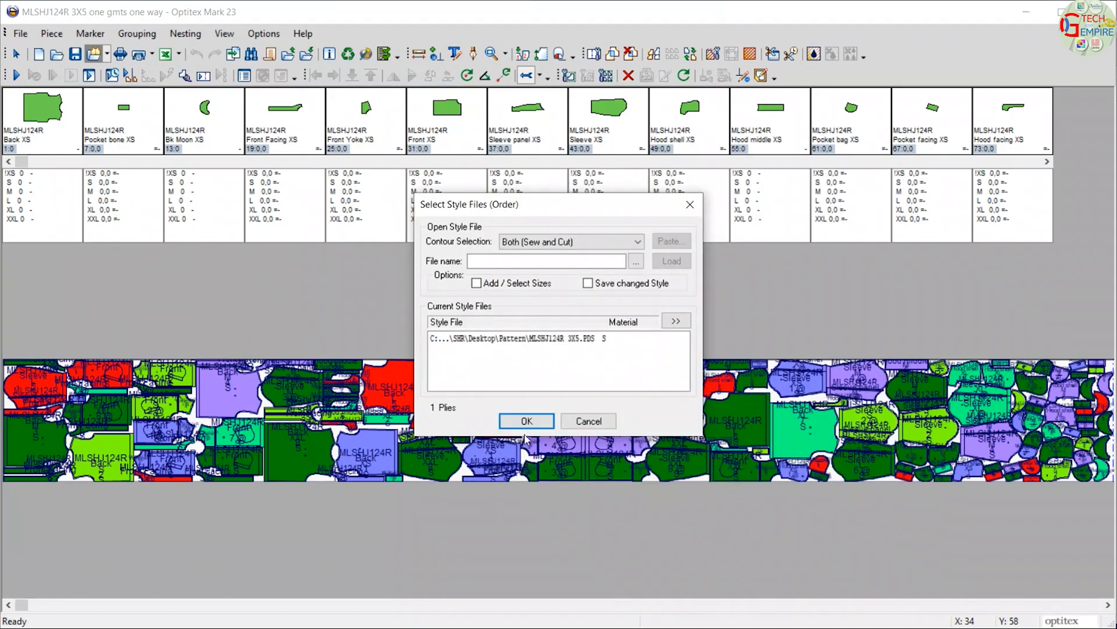
pyautogui.click(523, 420)
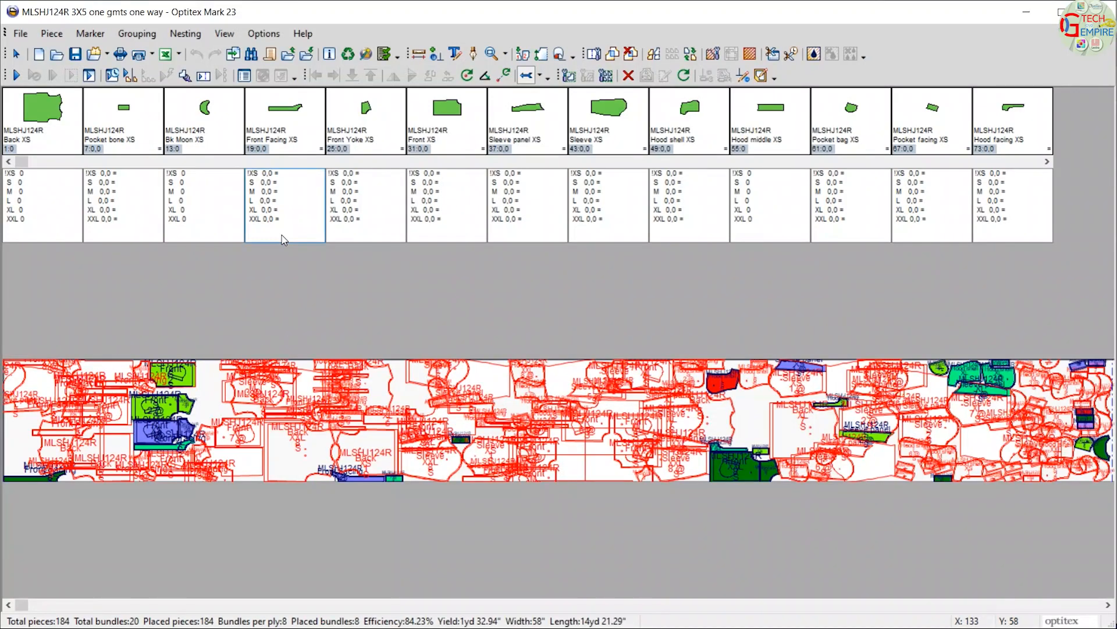
pyautogui.click(16, 76)
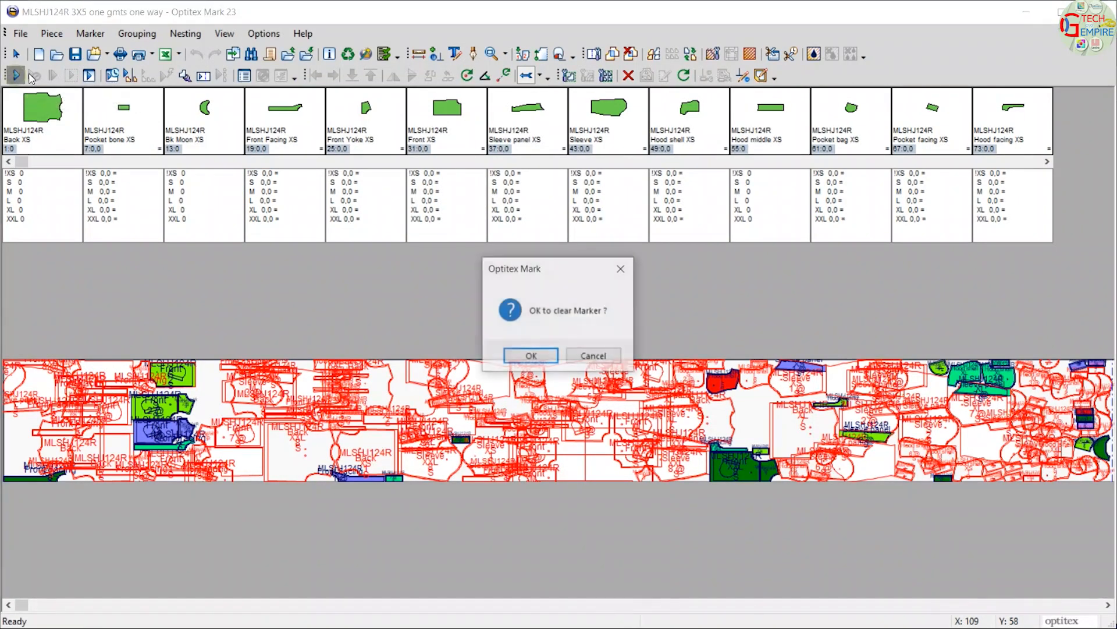
pyautogui.click(529, 357)
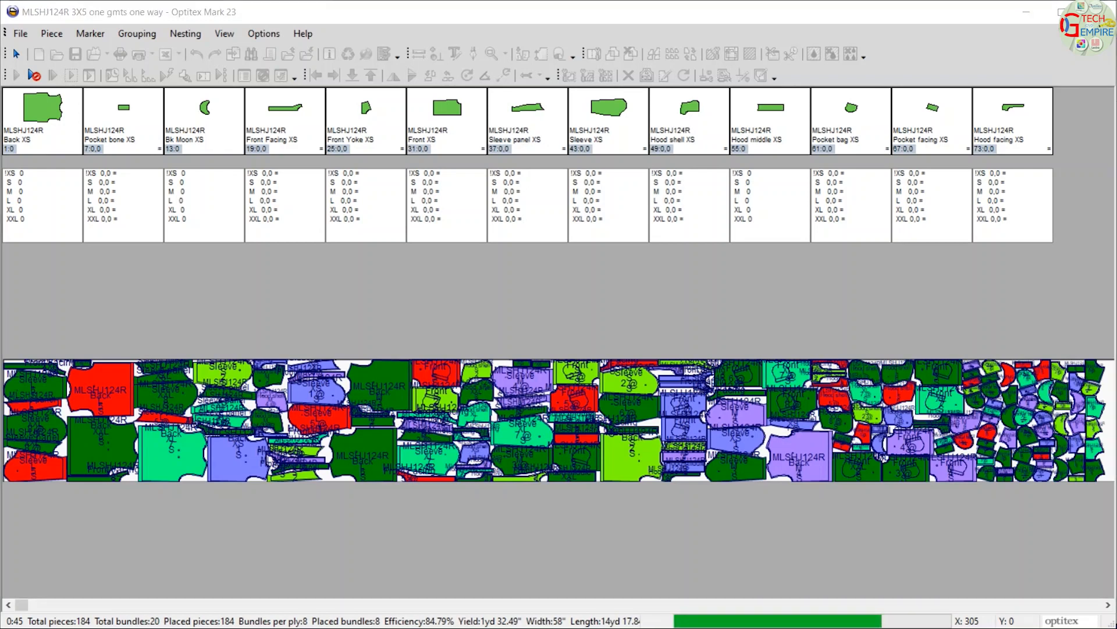
# Switch to Calculator, clear it and divide 18 by 36 to convert the marker length's inches to yards
pyautogui.hotkey('alt', 'Tab')
pyautogui.click(945, 325)
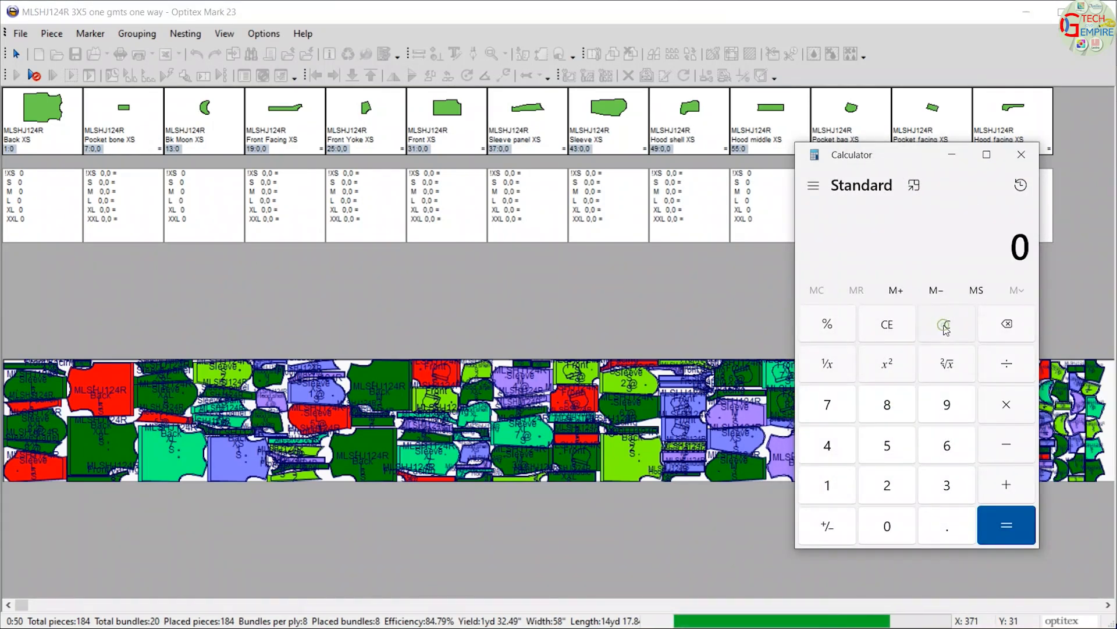
pyautogui.write('18')
pyautogui.press('/')
pyautogui.write('36')
pyautogui.press('Return')
# Calculate the fabric consumption per dozen as 14.5 divided by 8 and multiplied by 12, and return to the marker
pyautogui.write('14.5')
pyautogui.press('/')
pyautogui.write('8')
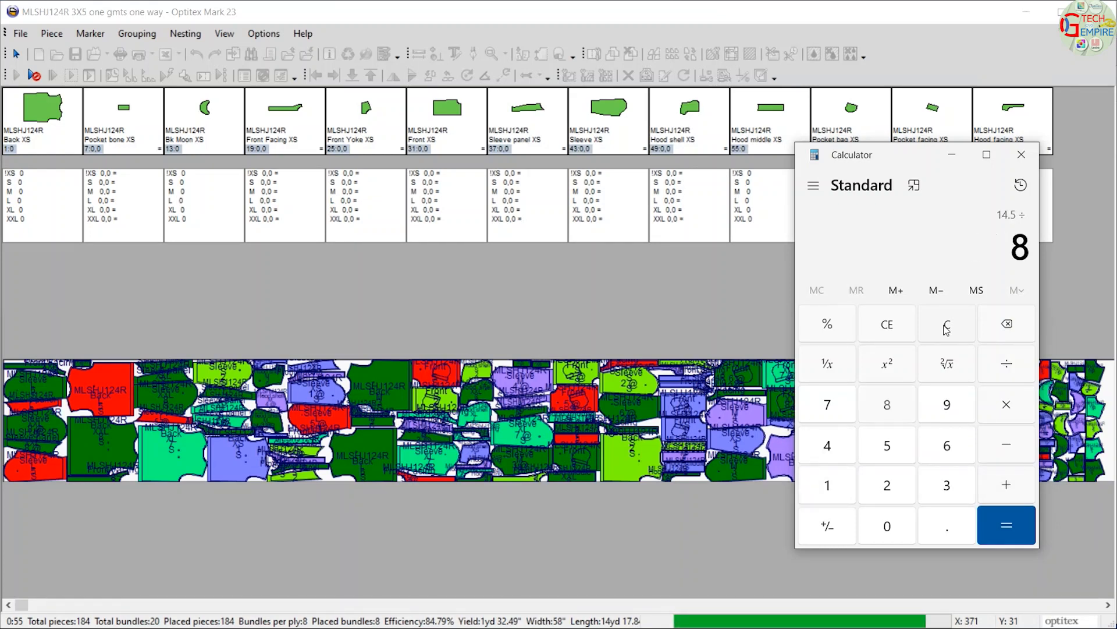
pyautogui.press('Return')
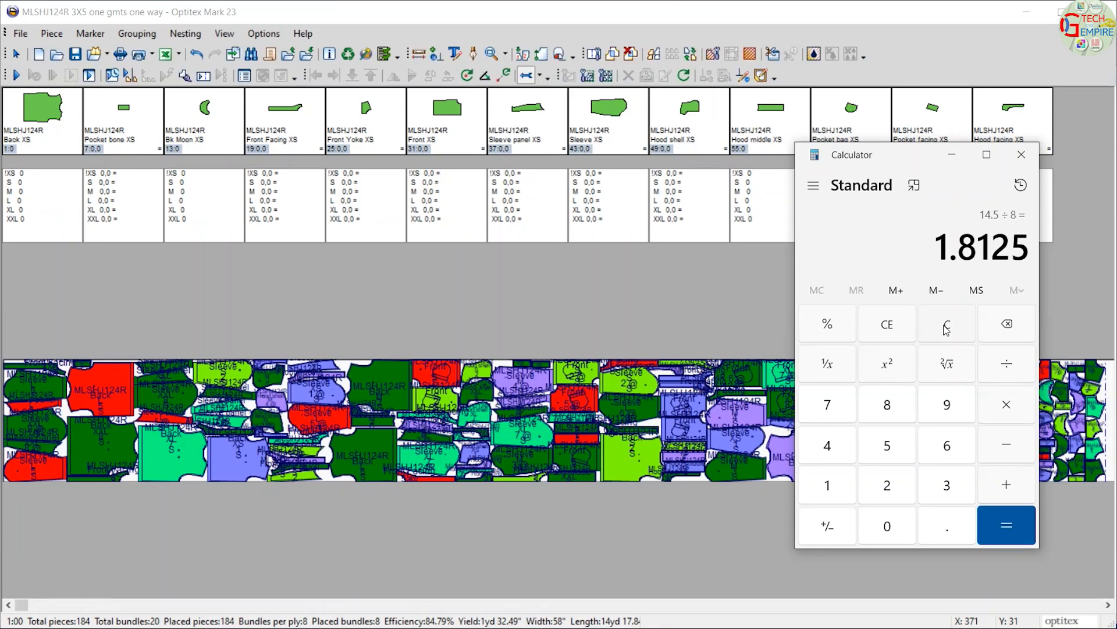
pyautogui.press('*')
pyautogui.write('12')
pyautogui.press('Return')
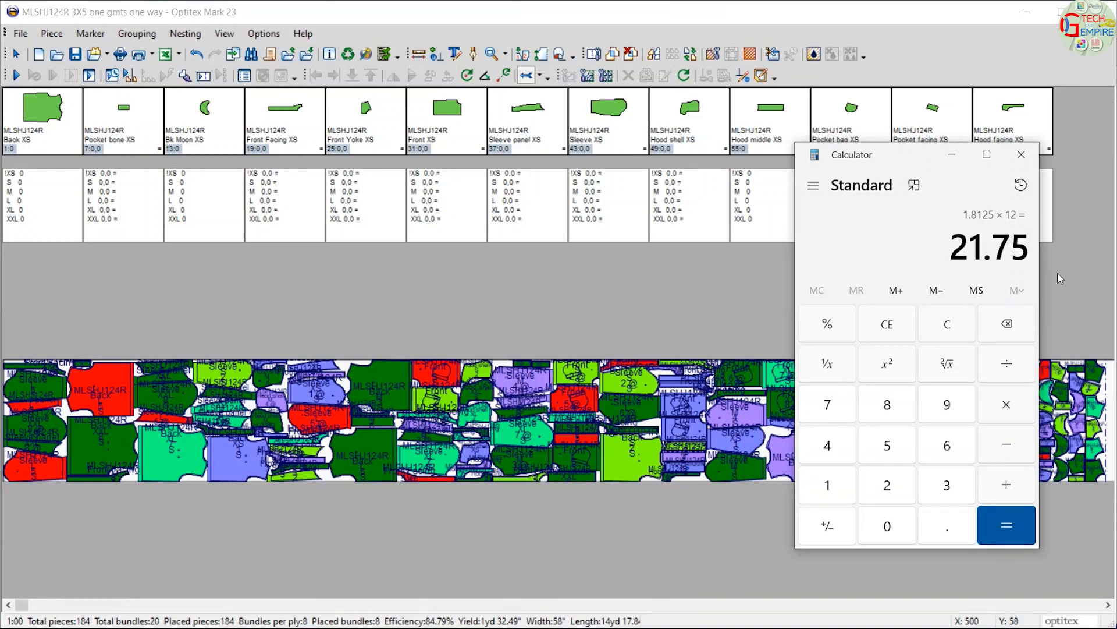
pyautogui.click(731, 322)
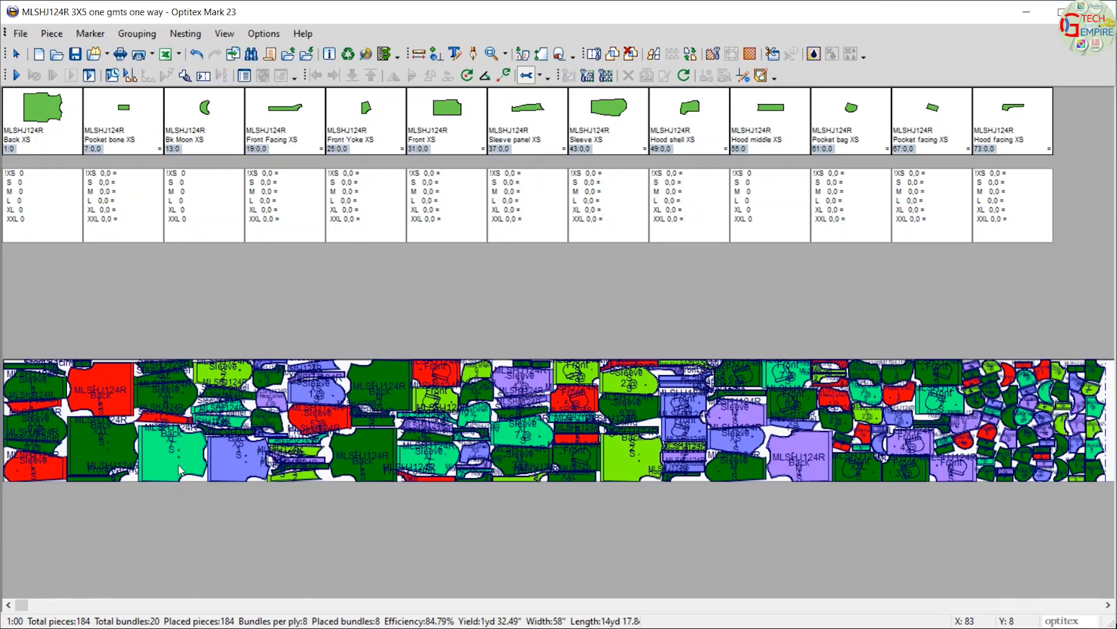
# Select four Back pieces in the nested marker one after another to check their sizes and directions
pyautogui.click(115, 391)
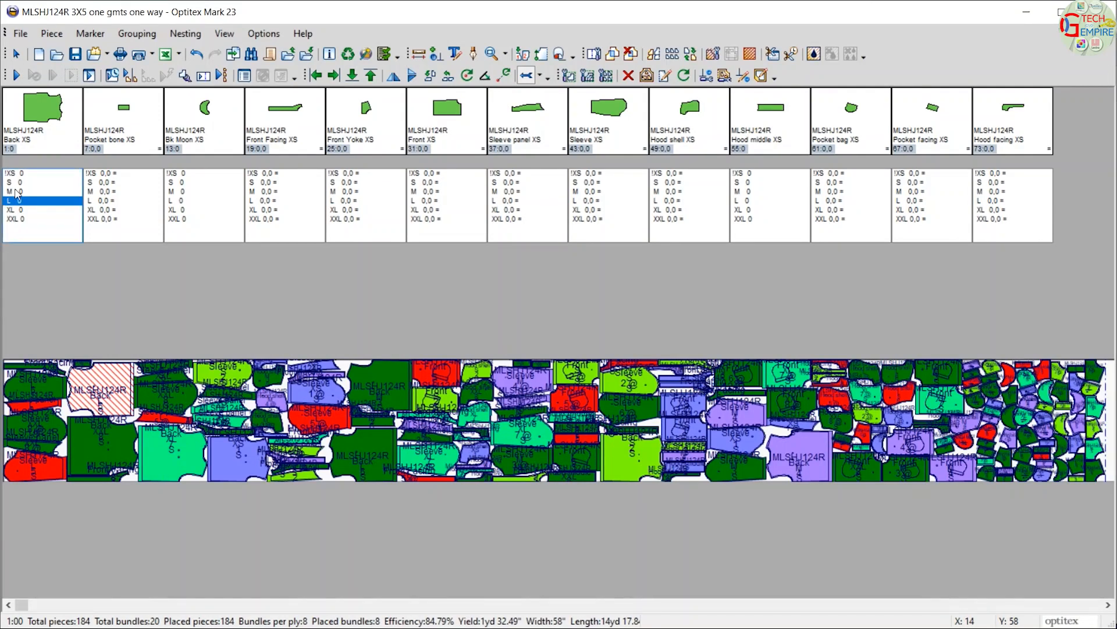
pyautogui.click(372, 452)
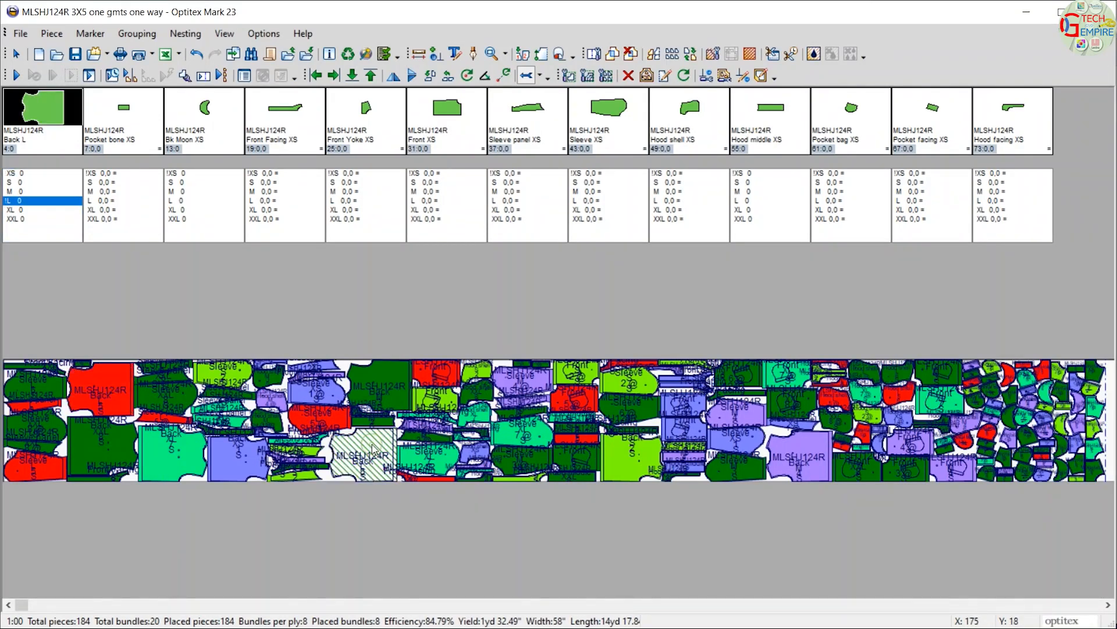
pyautogui.click(381, 386)
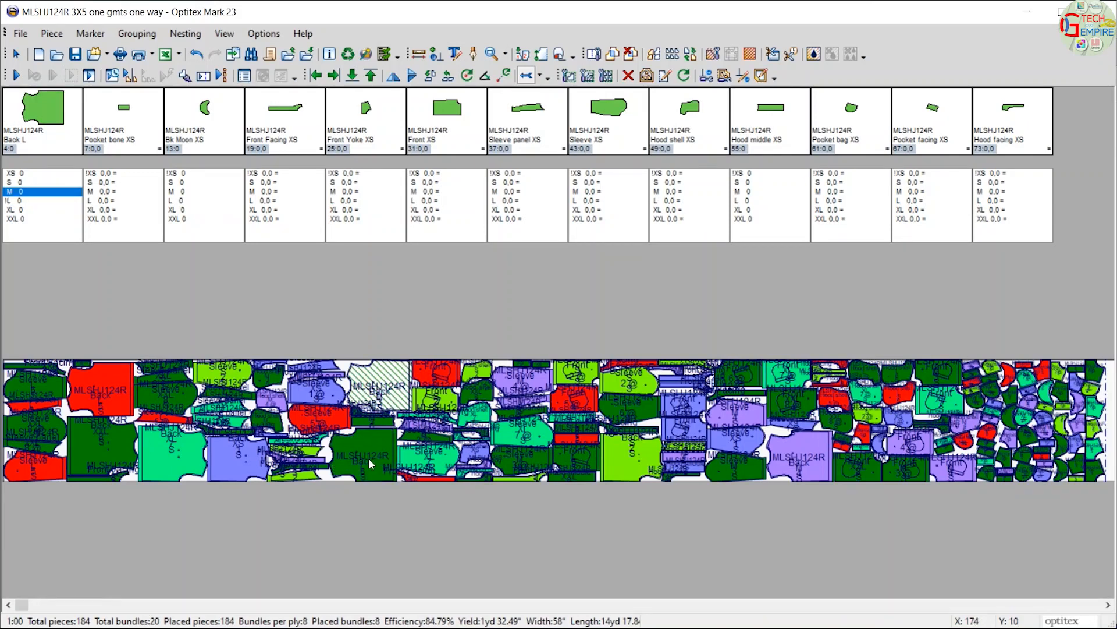
pyautogui.click(117, 457)
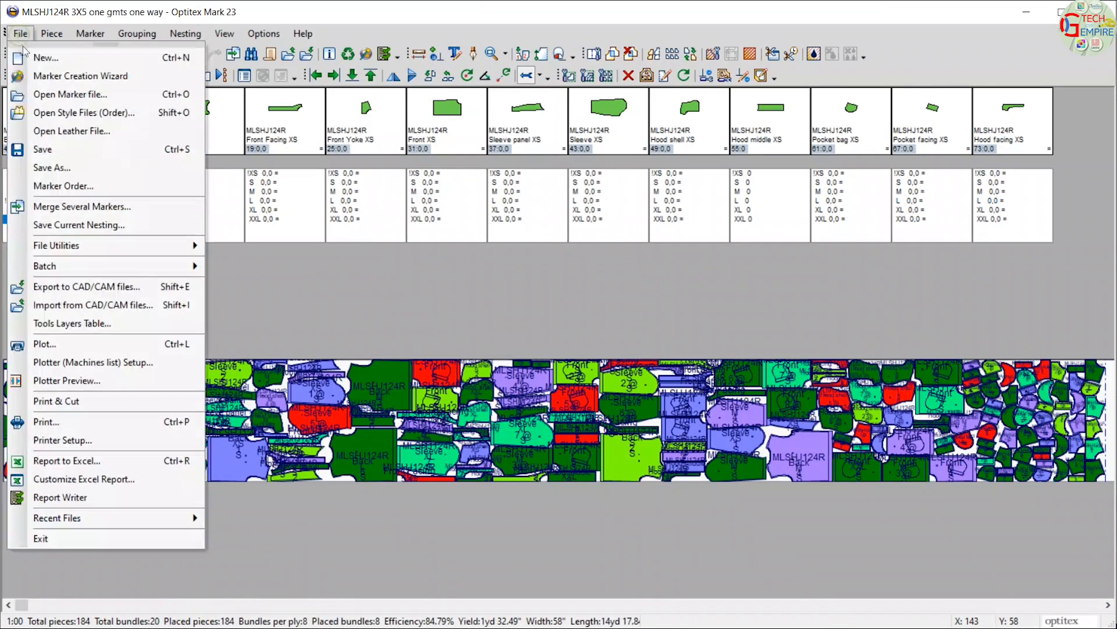
# Save the nested marker under the new name "MLSHJ124R 3X5 all gmts one way"
pyautogui.click(52, 167)
pyautogui.doubleClick(492, 437)
pyautogui.write('all gmts one way')
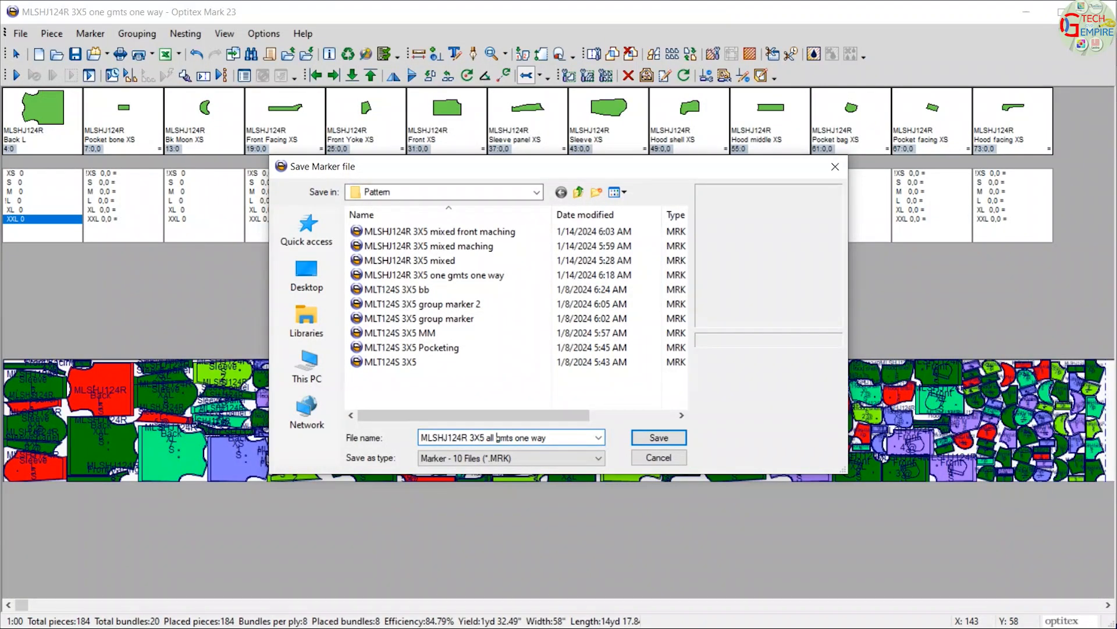
pyautogui.press('Return')
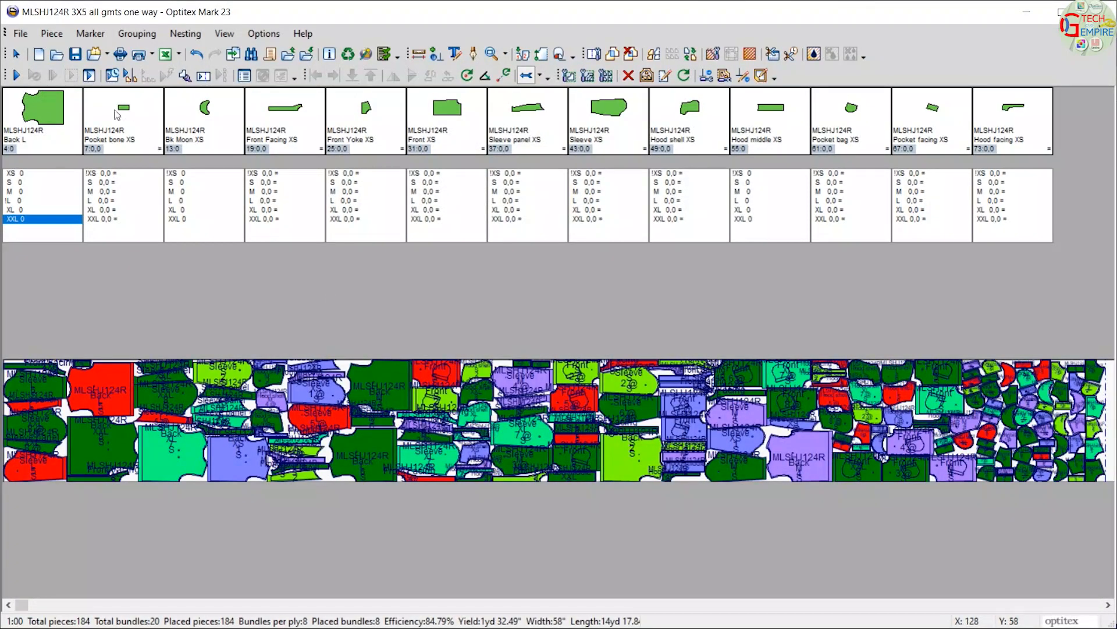
# Reopen the MLSHJ124R 3X5 style's marker order and set Rotate 90 to None for sizes M and L
pyautogui.click(93, 54)
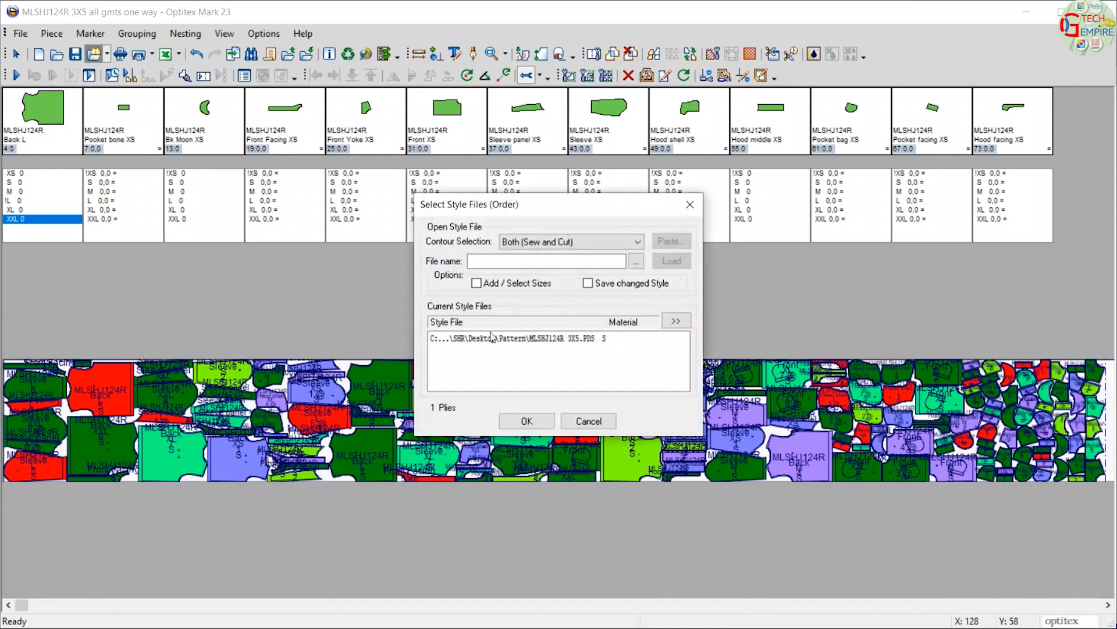
pyautogui.doubleClick(508, 339)
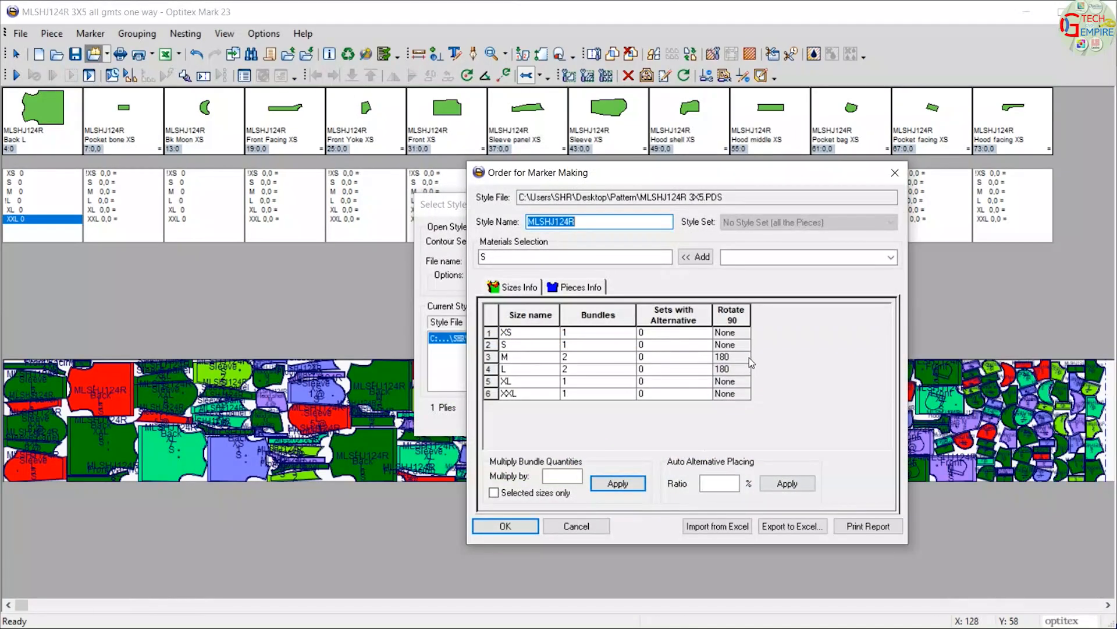
pyautogui.click(745, 358)
pyautogui.click(742, 370)
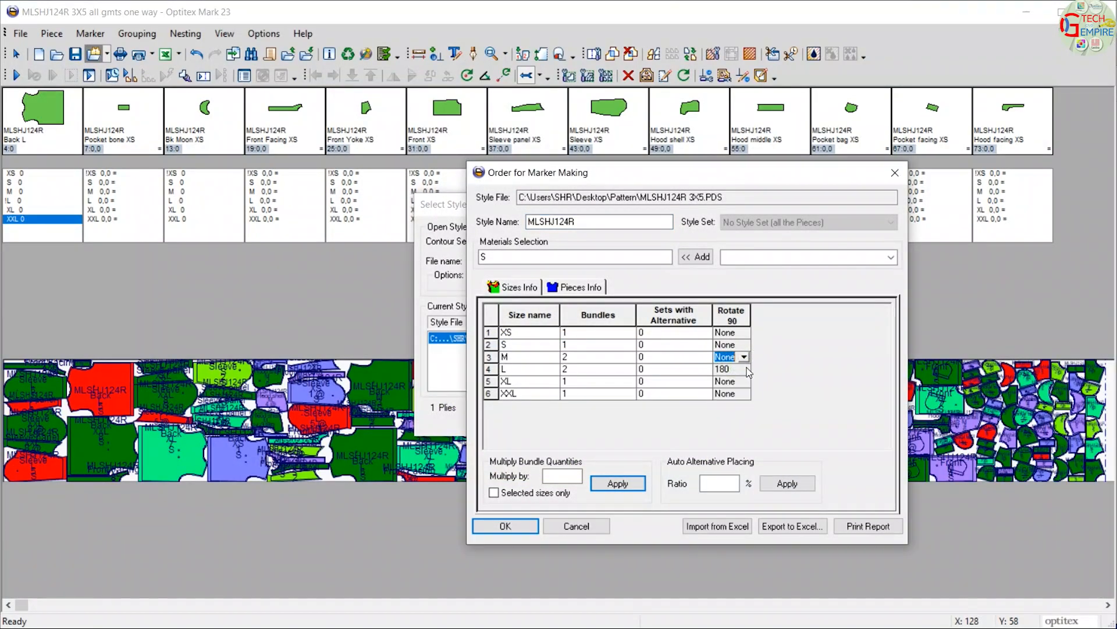
pyautogui.click(744, 369)
pyautogui.click(672, 346)
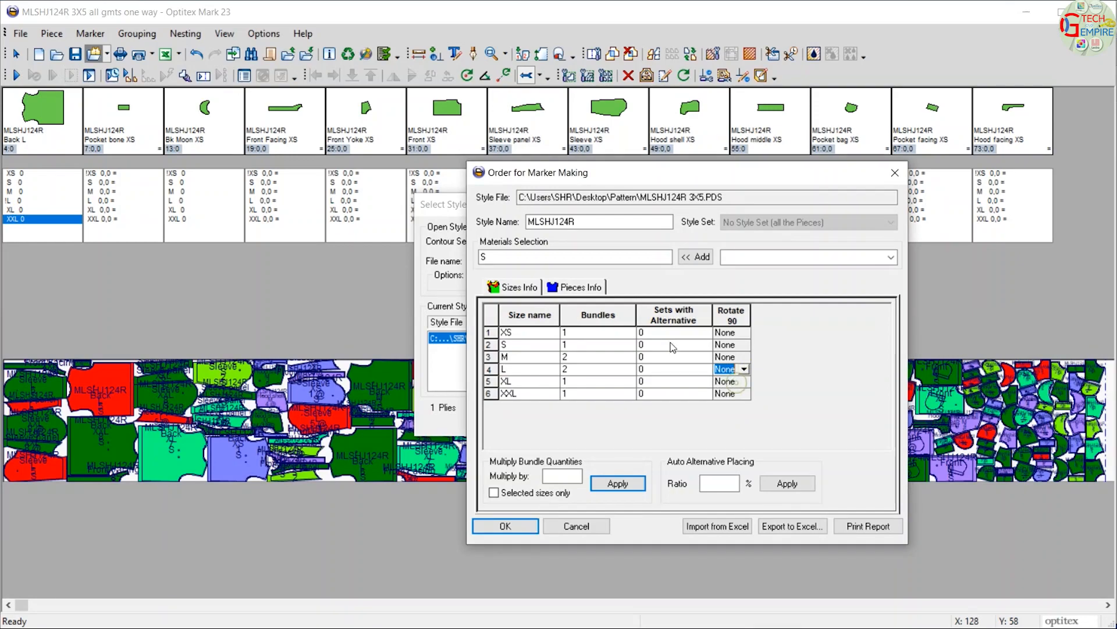
# Check the pieces' rotation settings, accept the revised order and restart automatic nesting on a cleared marker
pyautogui.click(581, 287)
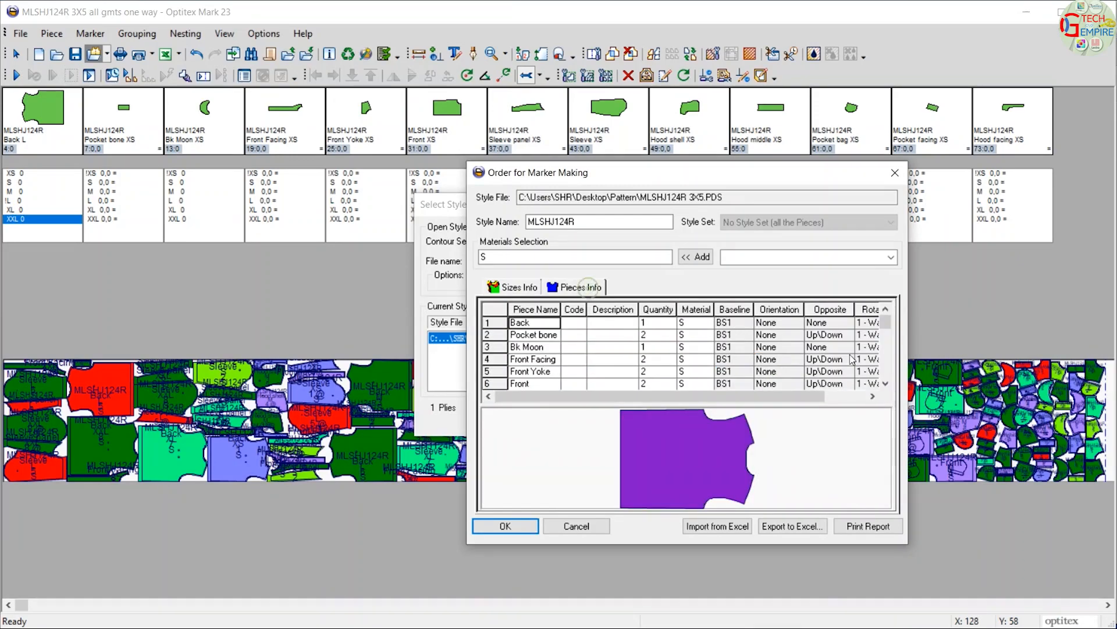
pyautogui.click(506, 526)
pyautogui.click(532, 422)
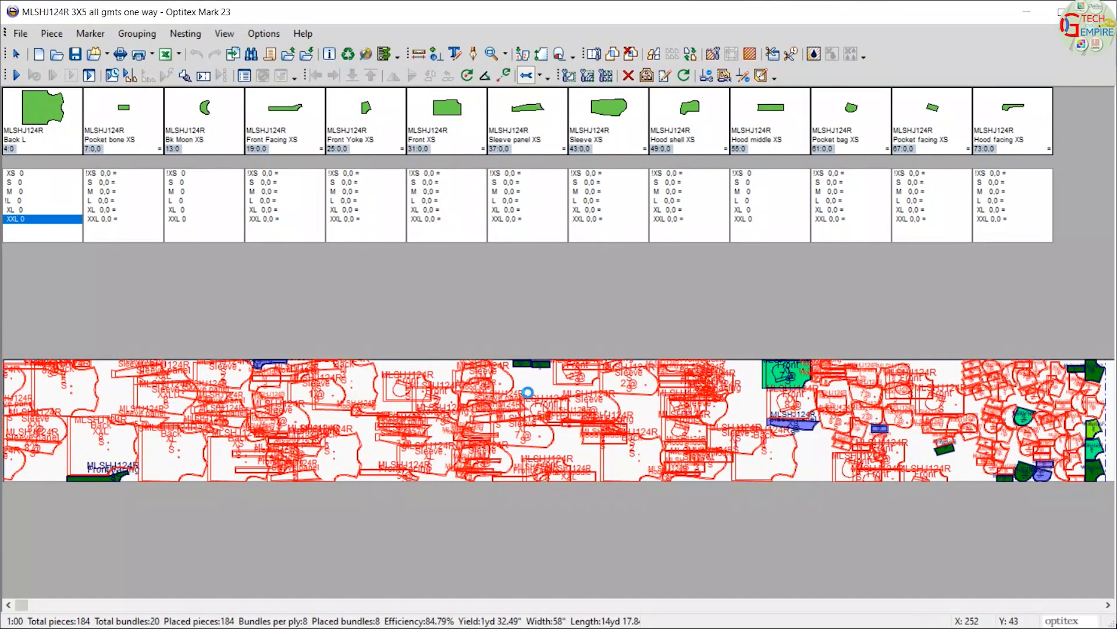
pyautogui.click(17, 76)
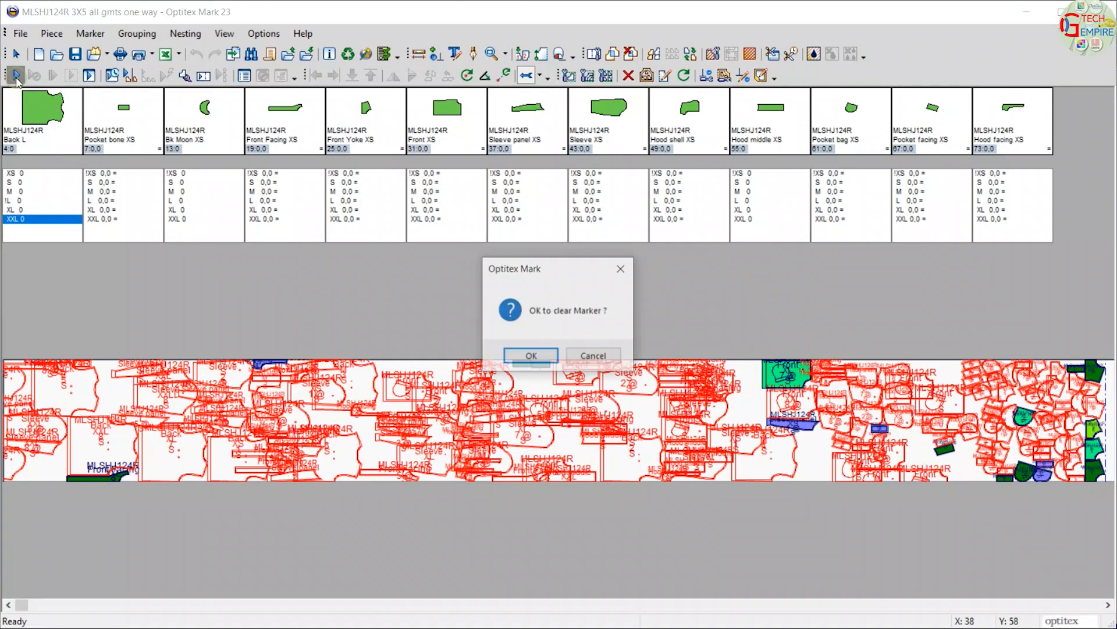
pyautogui.click(532, 356)
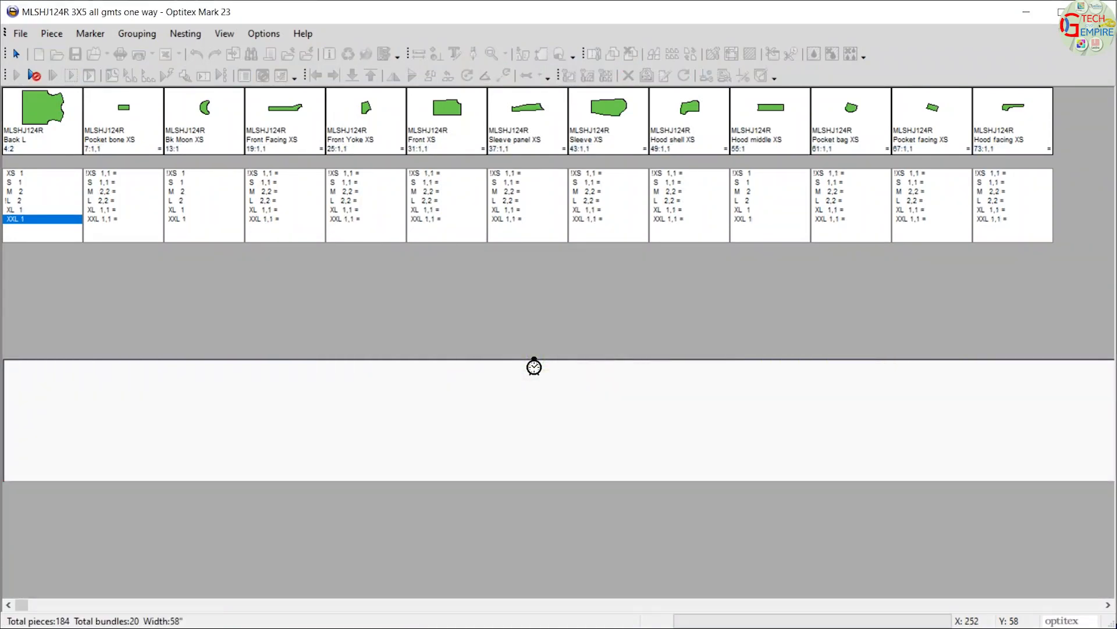